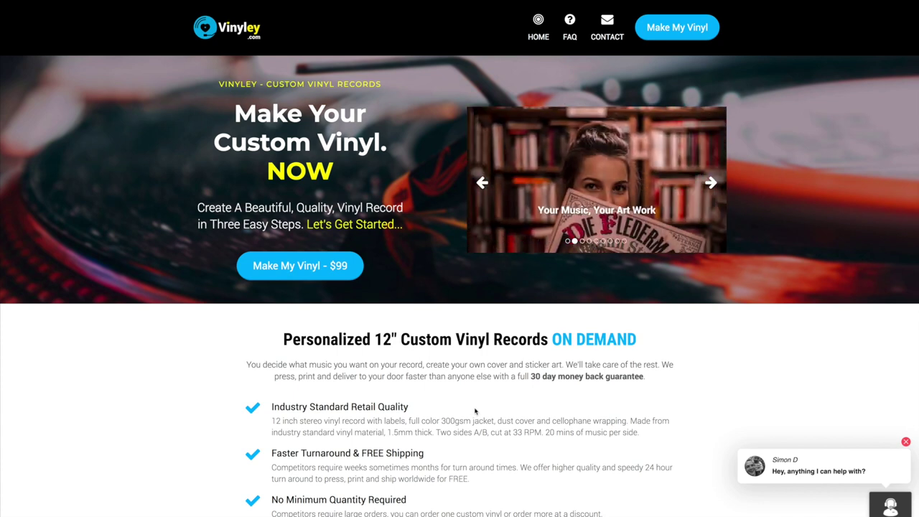
Step: Start a custom vinyl order with the "Make My Vinyl - $99" button on the homepage
scroll(460, 428, "down", 3)
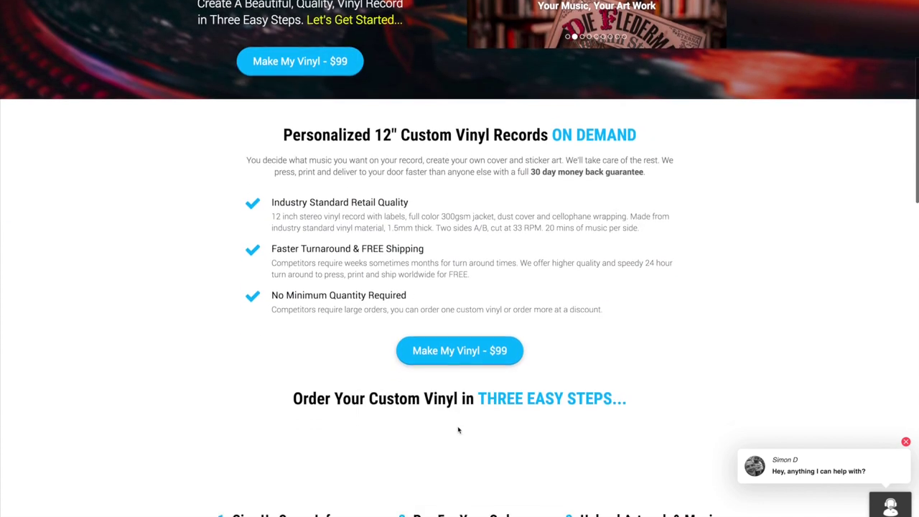
scroll(457, 429, "up", 4)
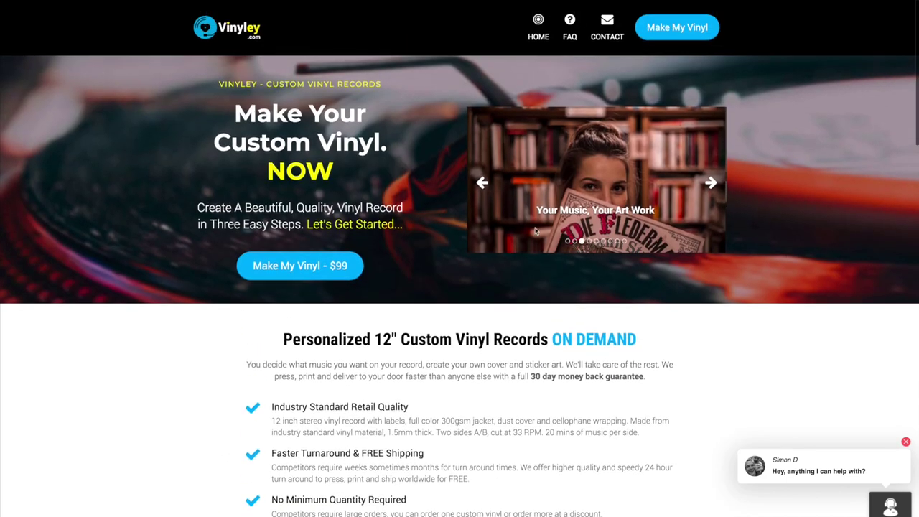
left_click(263, 268)
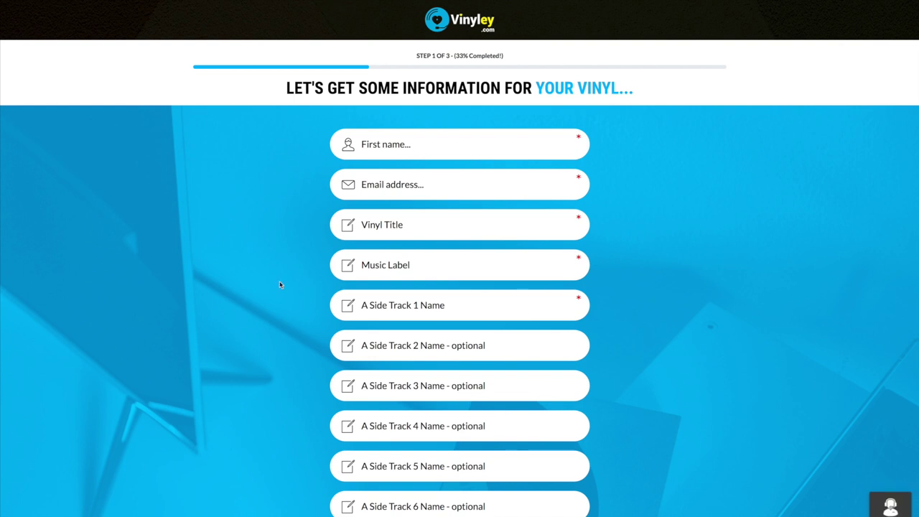
scroll(280, 287, "down", 8)
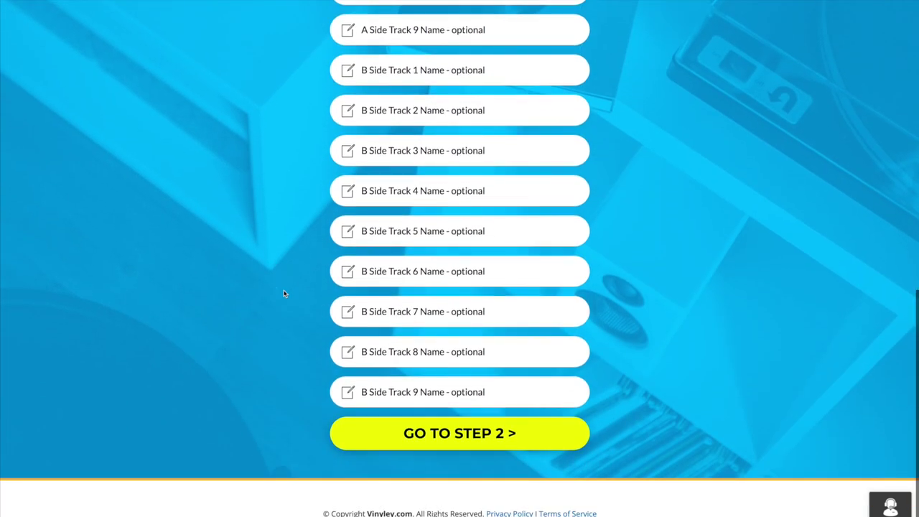
scroll(283, 292, "up", 10)
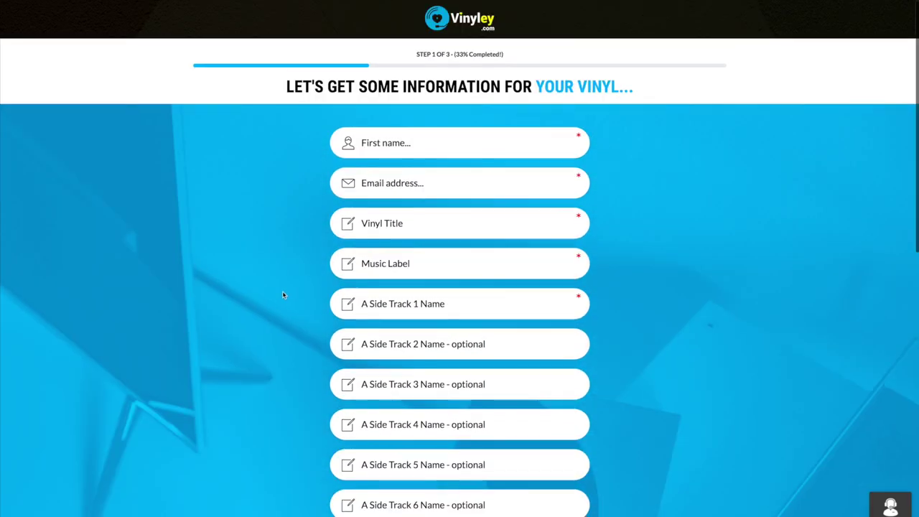
scroll(282, 290, "down", 2)
scroll(282, 291, "down", 2)
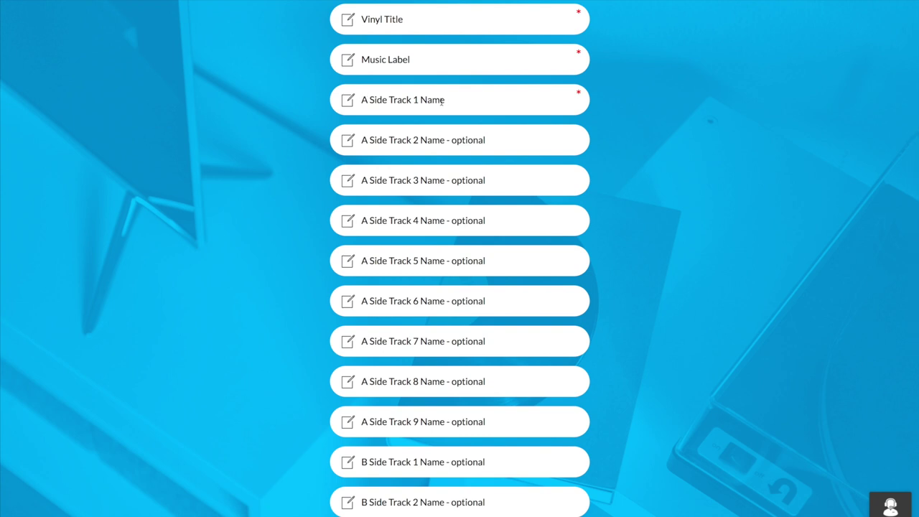
scroll(440, 101, "up", 4)
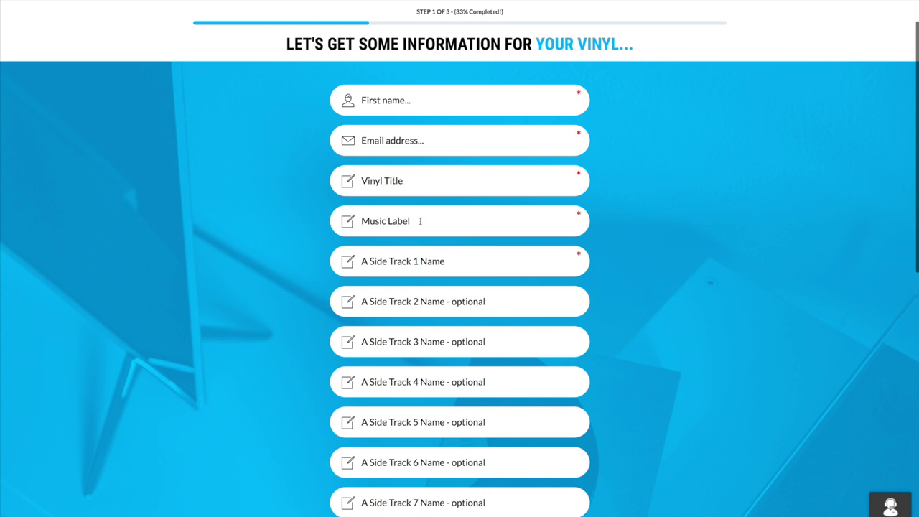
scroll(420, 221, "down", 2)
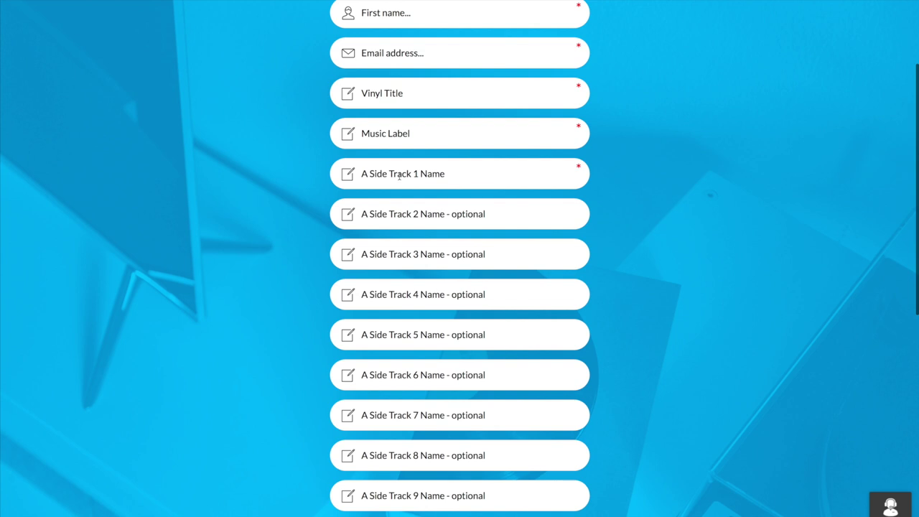
scroll(401, 175, "down", 1)
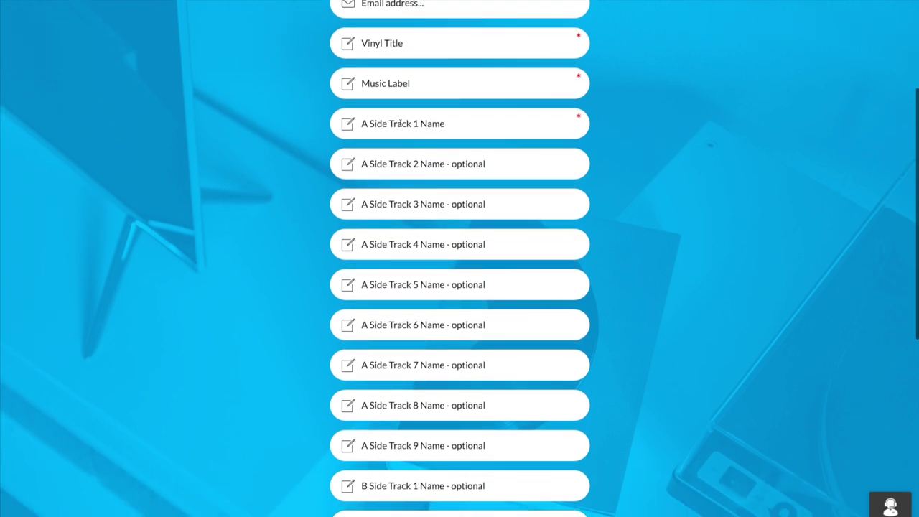
scroll(407, 124, "down", 2)
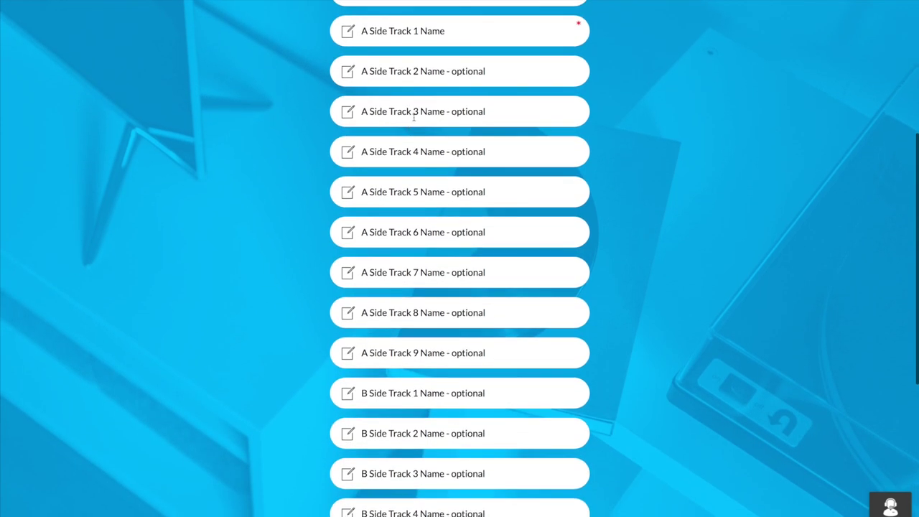
scroll(398, 363, "down", 4)
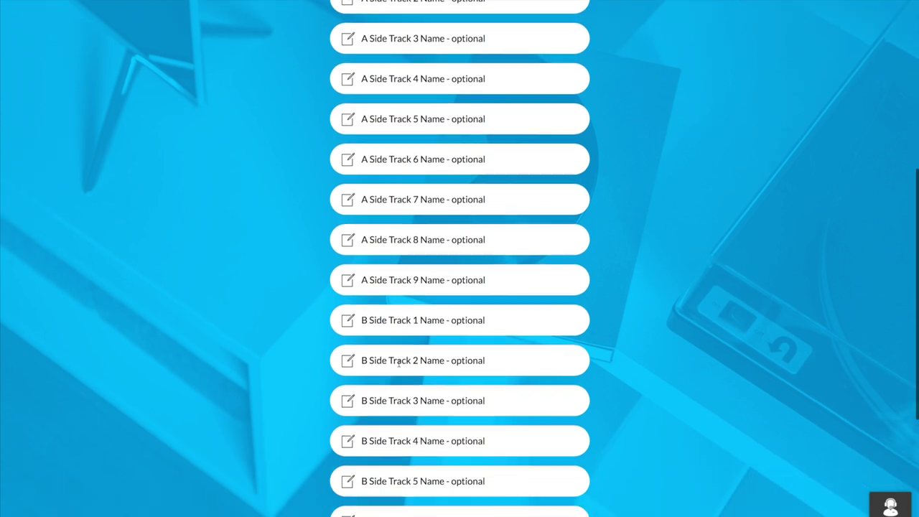
scroll(419, 329, "down", 2)
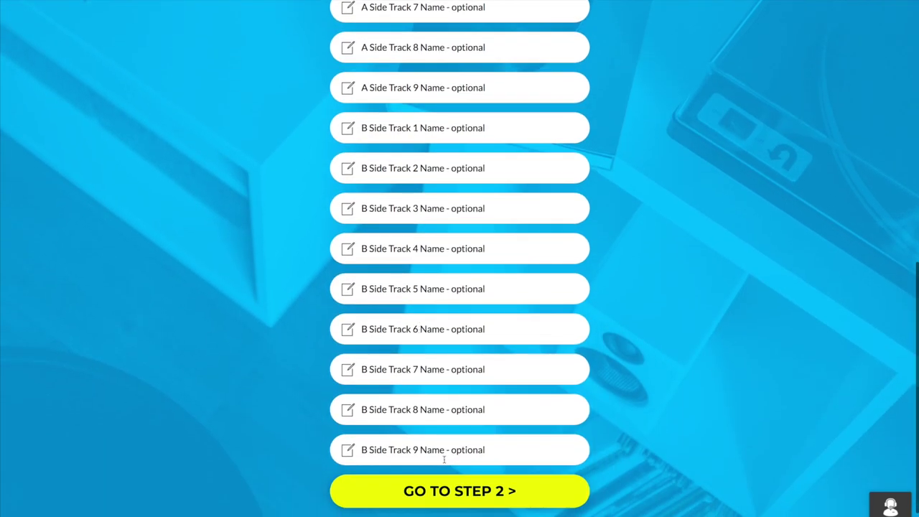
scroll(443, 459, "up", 10)
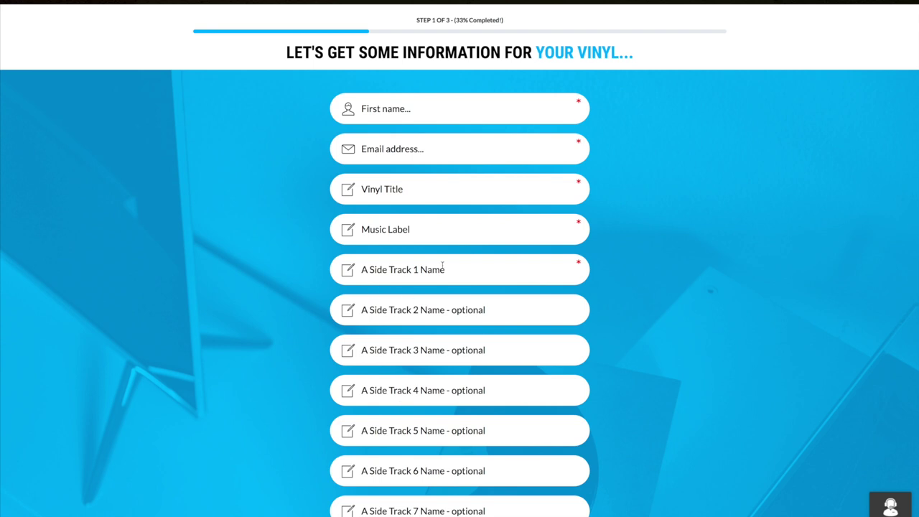
scroll(391, 155, "up", 1)
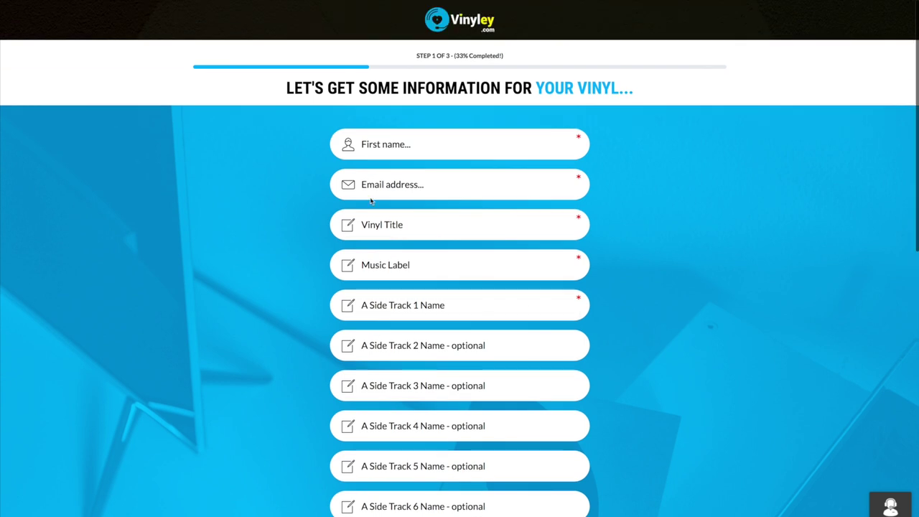
Step: Enter the first name, e-mail, vinyl title and A Side Track 1 "Bringing Up Kids"
left_click(380, 144)
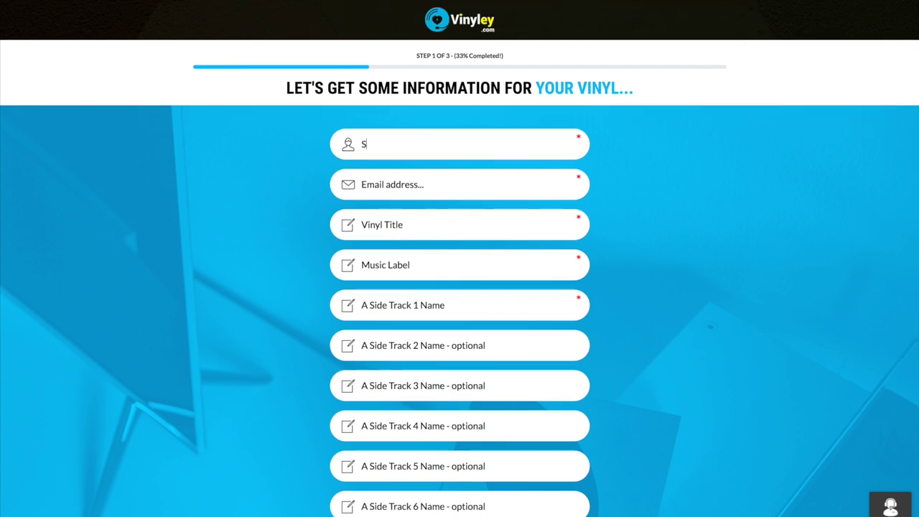
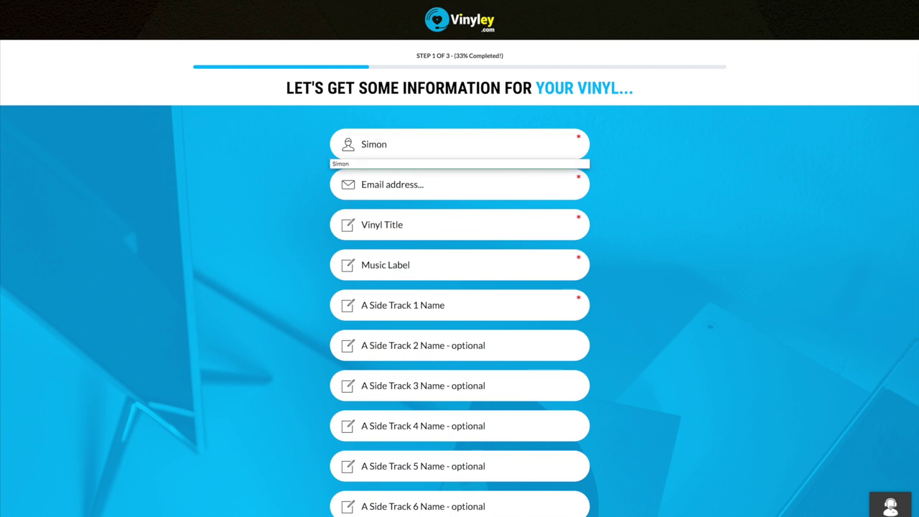
key("Tab")
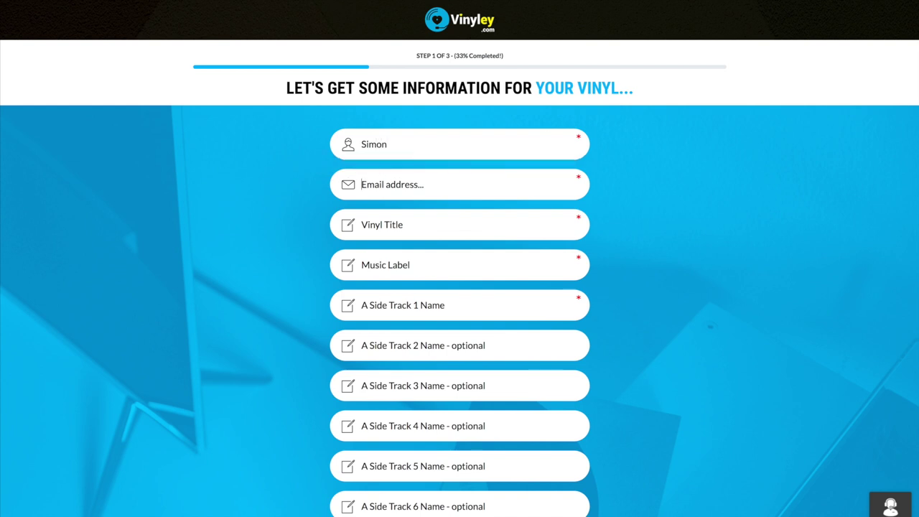
left_click(381, 227)
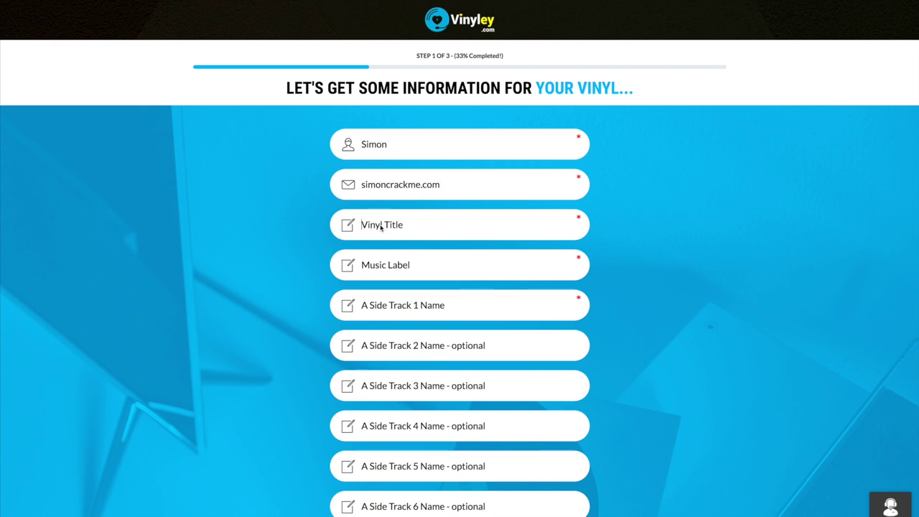
type("David CDavid C")
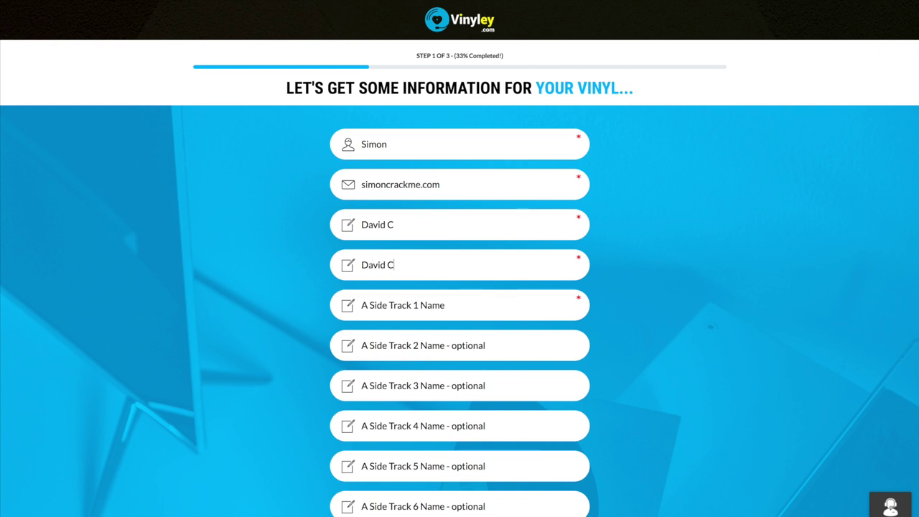
left_click(368, 309)
type("Bringing U")
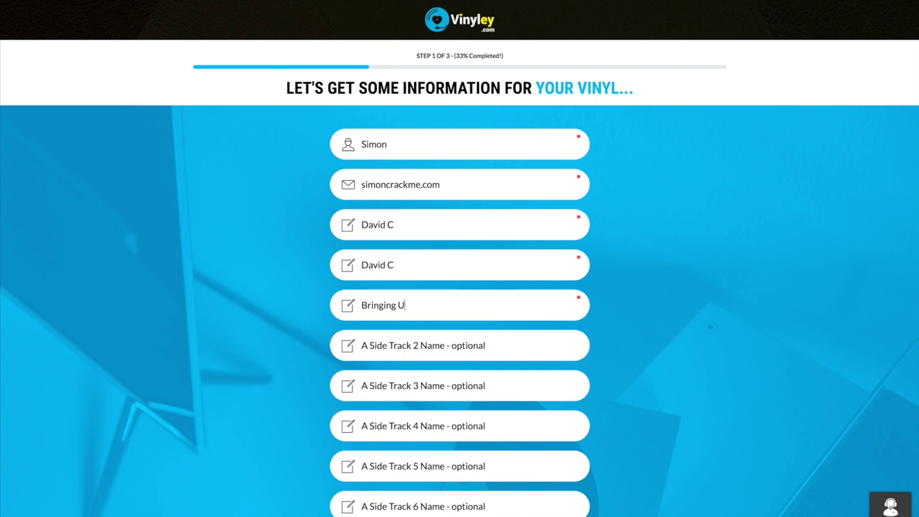
type("p Kids")
Step: Continue the order to step 2 of 3, the payment cart
scroll(380, 274, "down", 2)
scroll(381, 279, "up", 1)
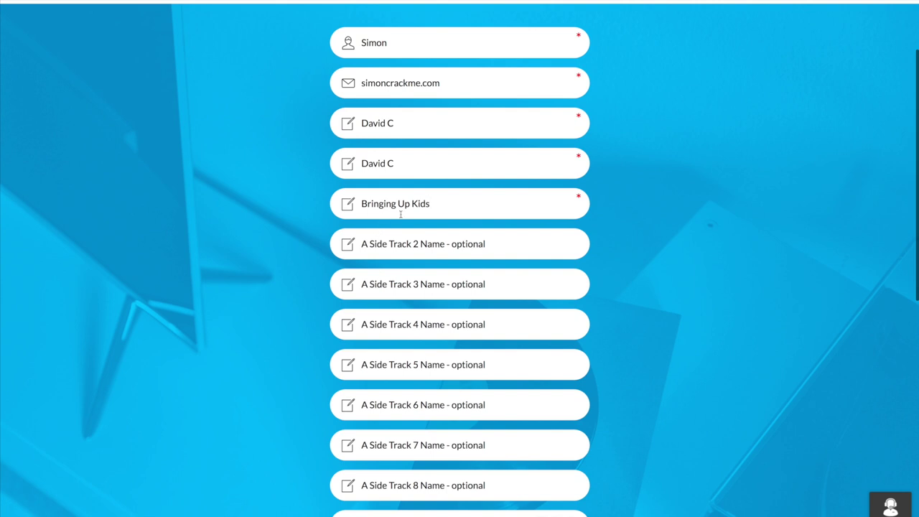
scroll(416, 246, "down", 5)
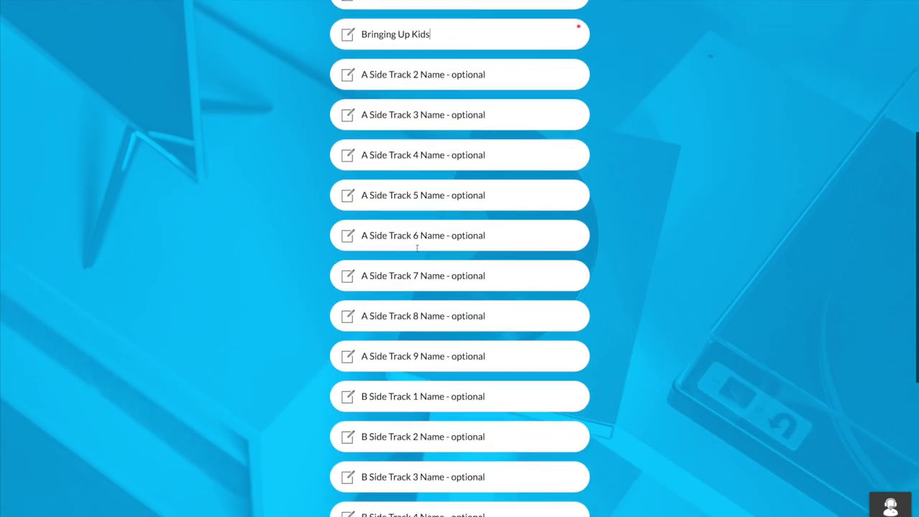
scroll(415, 248, "down", 1)
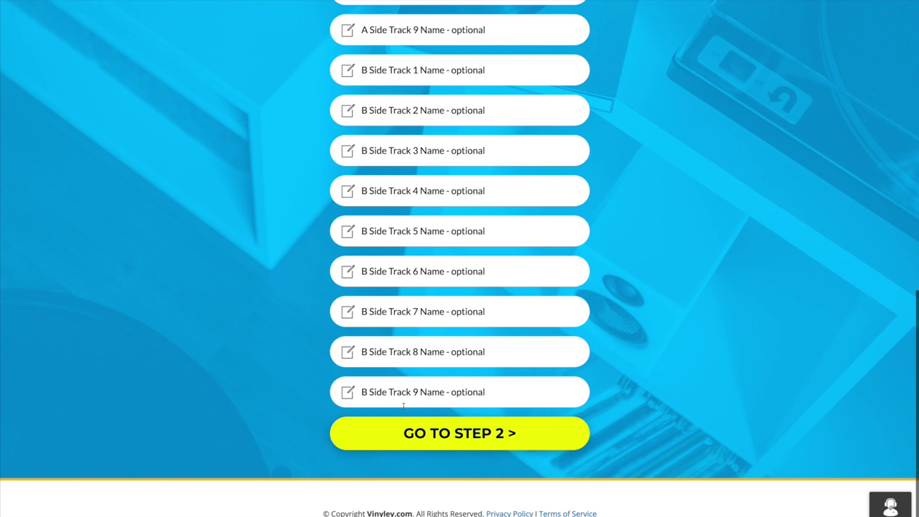
left_click(445, 445)
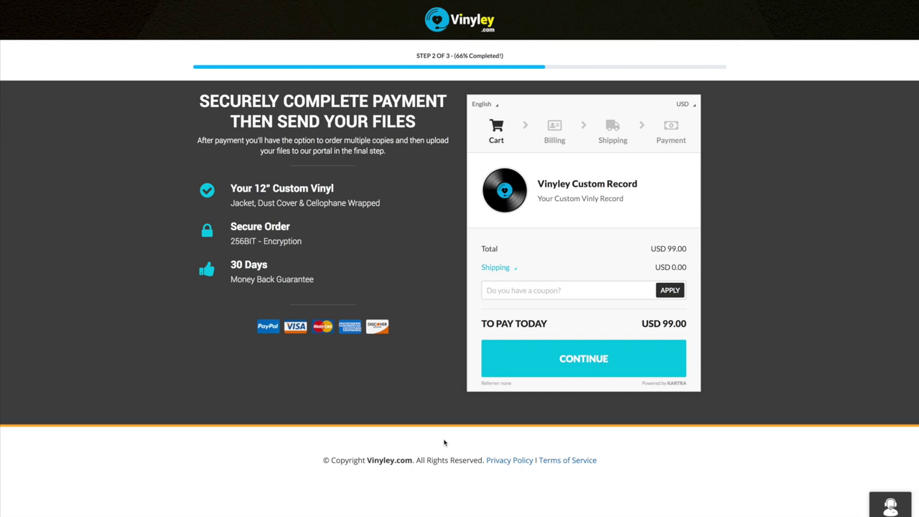
Step: Apply the 10% coupon code so the total drops to USD 89.10
left_click(499, 290)
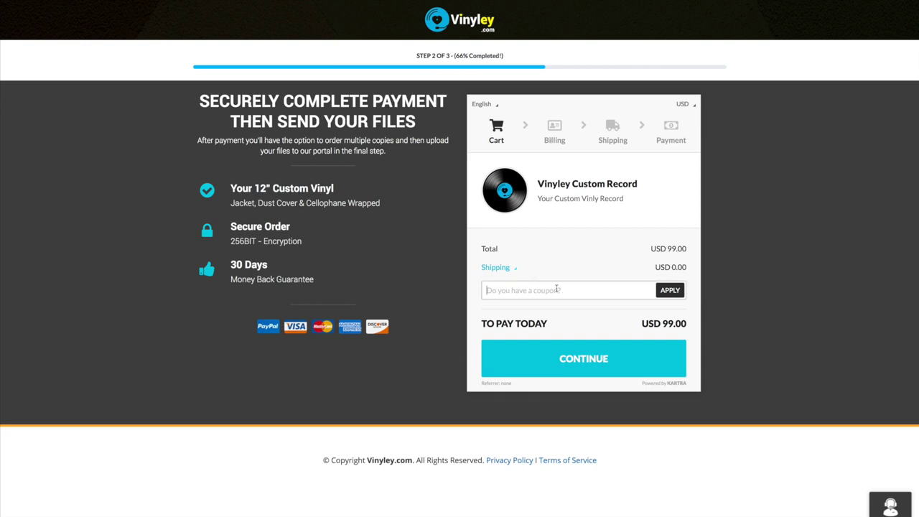
key("ctrl+v")
key("Return")
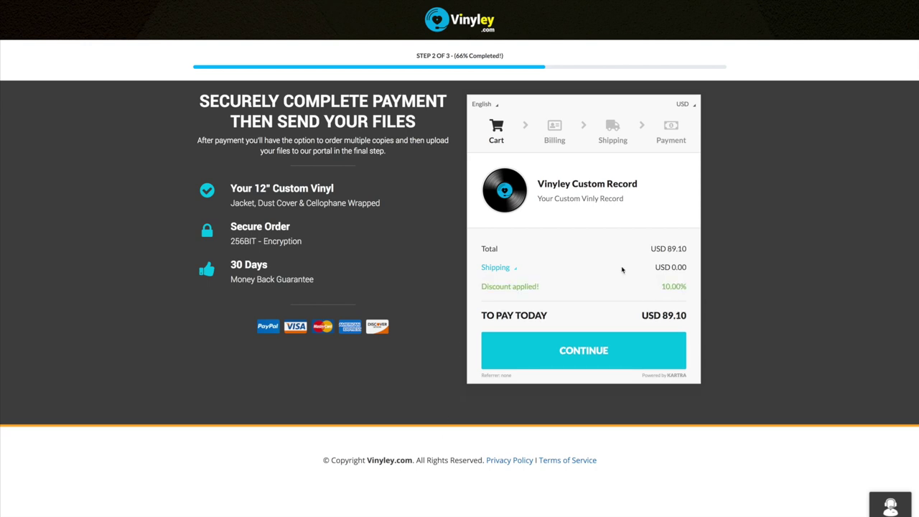
left_click_drag(231, 264, 262, 265)
Step: Fill in the billing last name, address, city and postal code from the suggestions
left_click(584, 351)
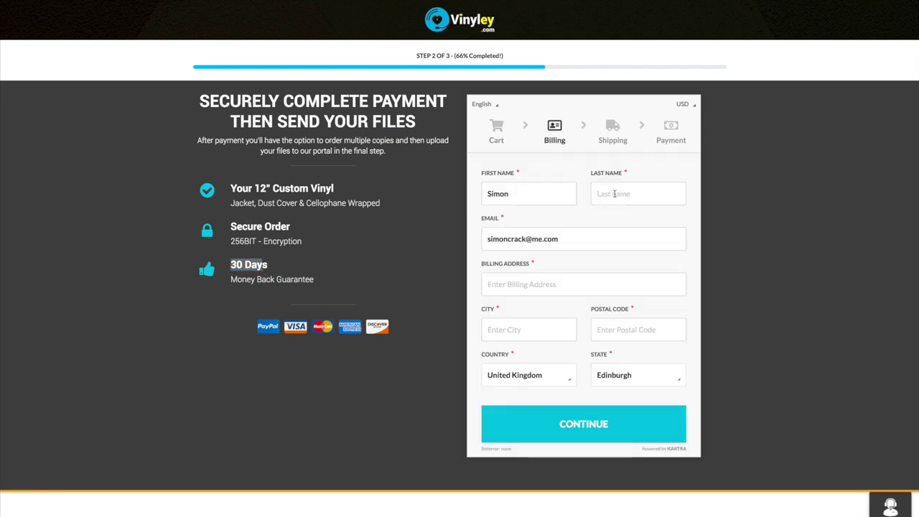
left_click(614, 193)
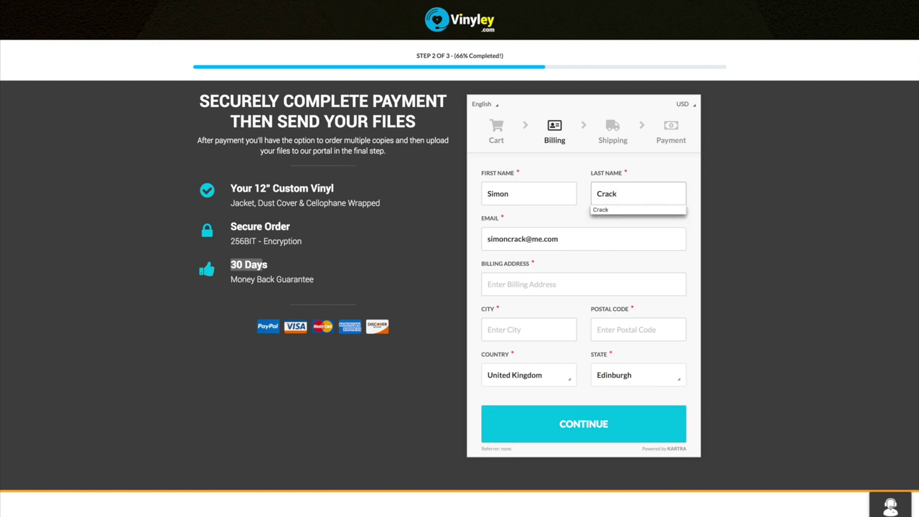
left_click(520, 284)
type("34")
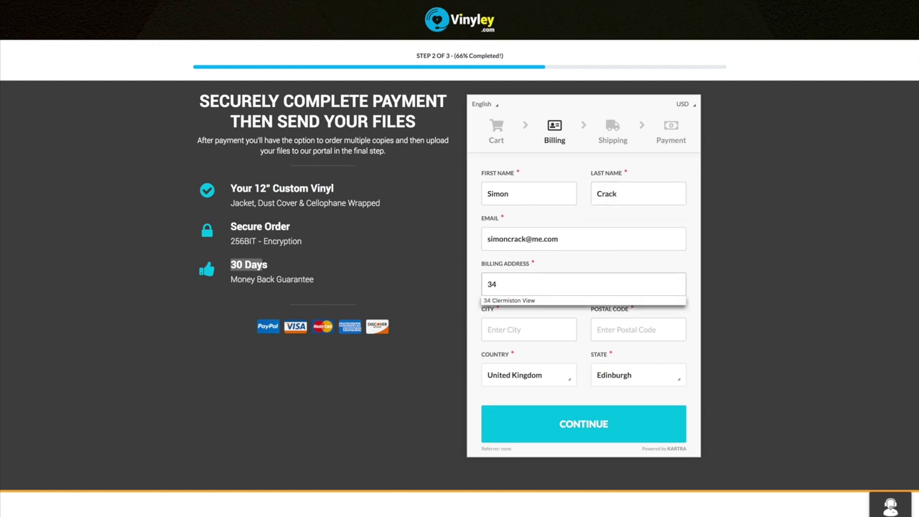
left_click(531, 300)
left_click(505, 329)
type("Ed")
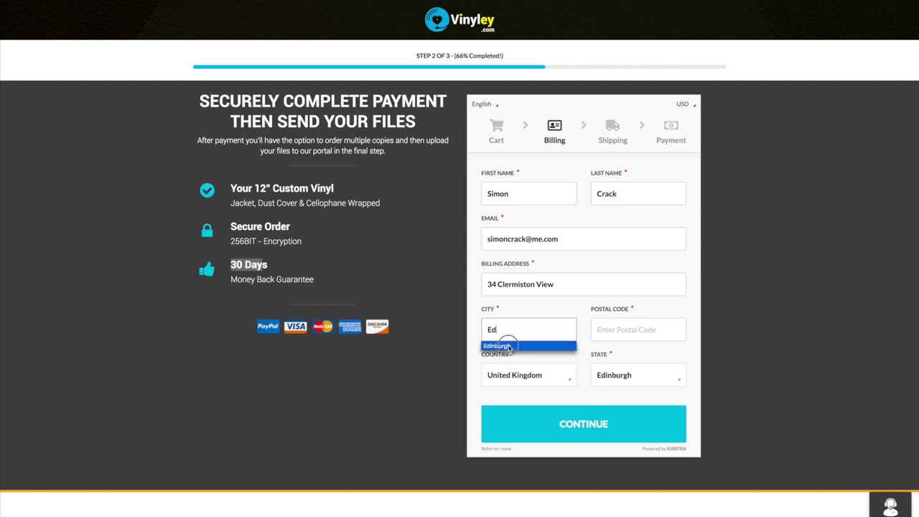
left_click(502, 346)
left_click(623, 335)
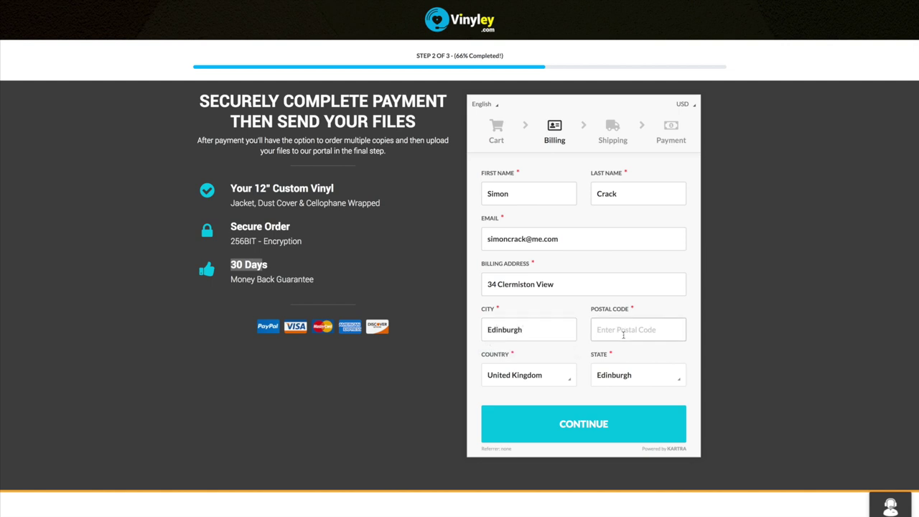
left_click(615, 348)
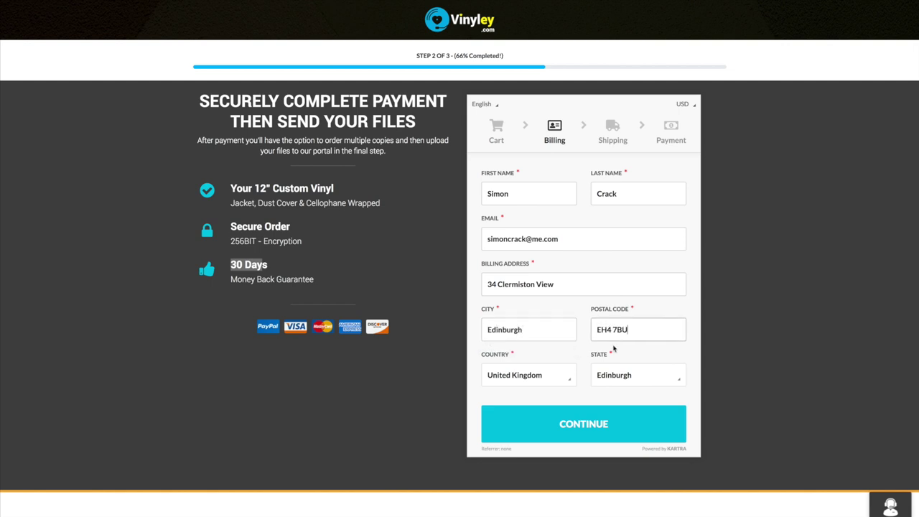
Step: Use the same details as billing for shipping
left_click(596, 423)
left_click(491, 182)
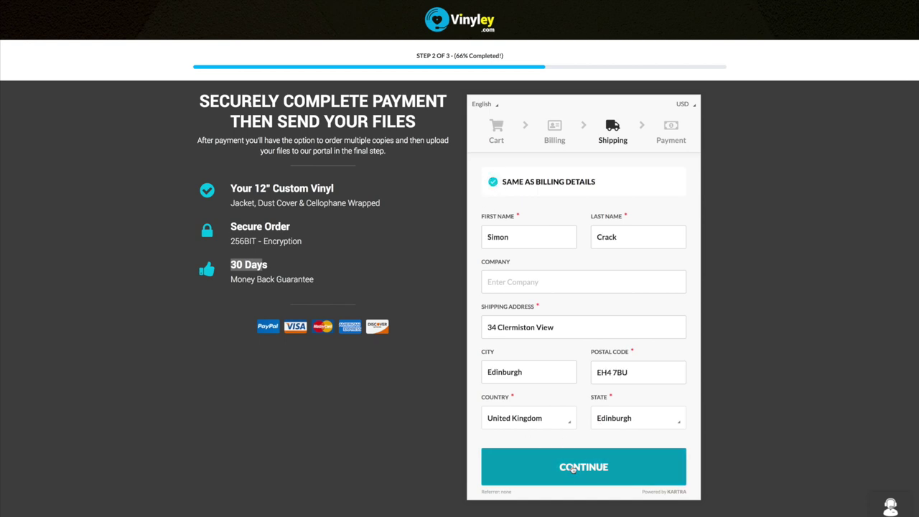
left_click(573, 467)
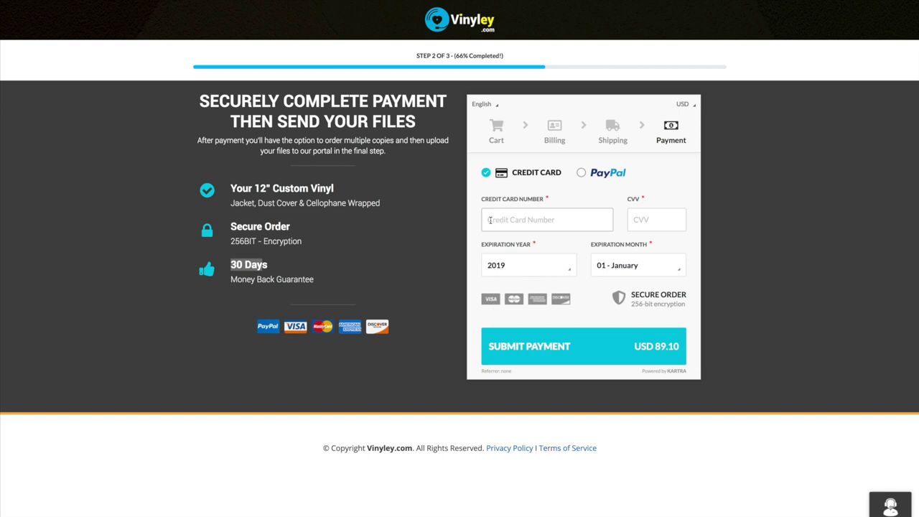
Step: Enter the card number and submit the USD 89.10 payment
left_click(489, 220)
type("4")
left_click(531, 351)
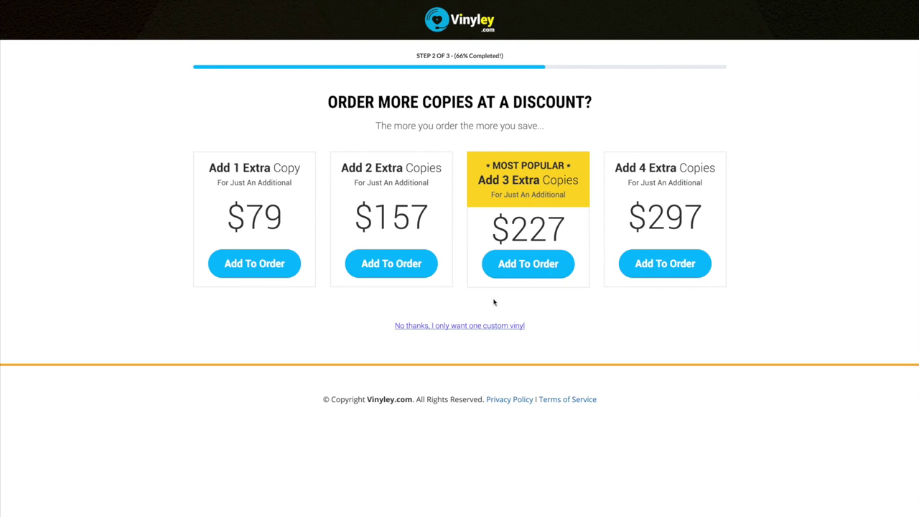
Step: Wait for the payment to process until the Order More Copies offer appears
left_click(595, 322)
Step: Decline the extra copies offer and the $47 VIP Priority upgrade
left_click(450, 326)
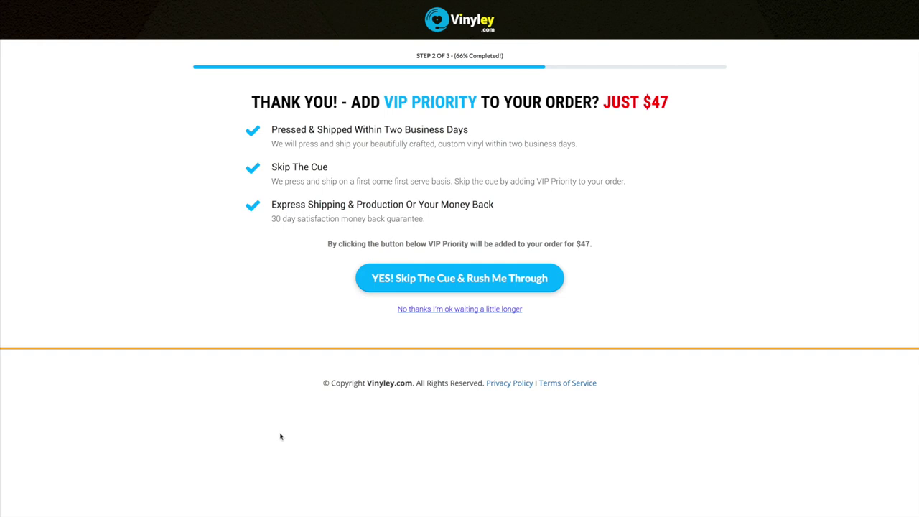
left_click(443, 311)
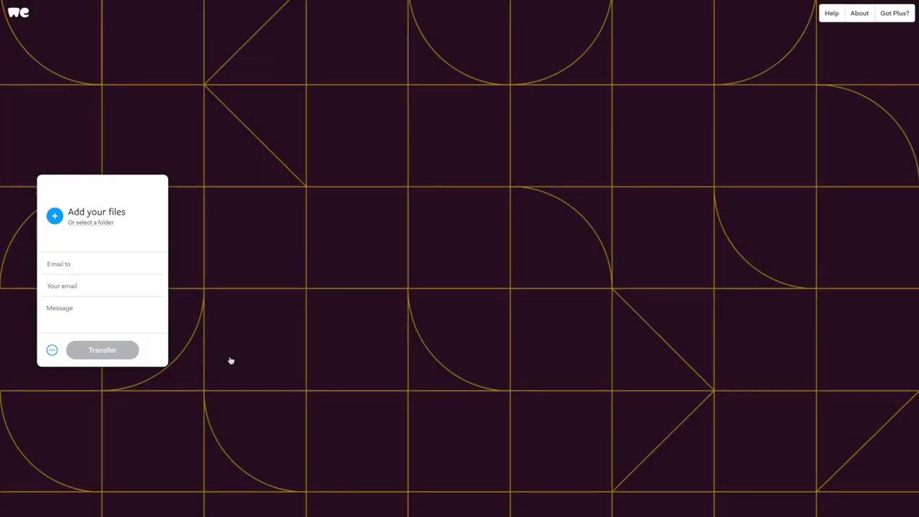
Step: Fill in the recipient's e-mail, the sender's e-mail and the message 'Files for my Custom Vinyl'
left_click(53, 265)
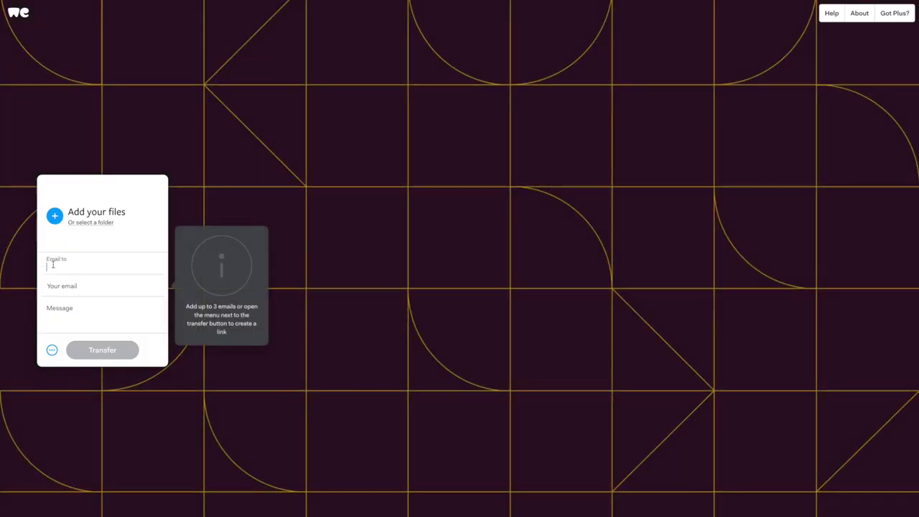
key("ctrl+v")
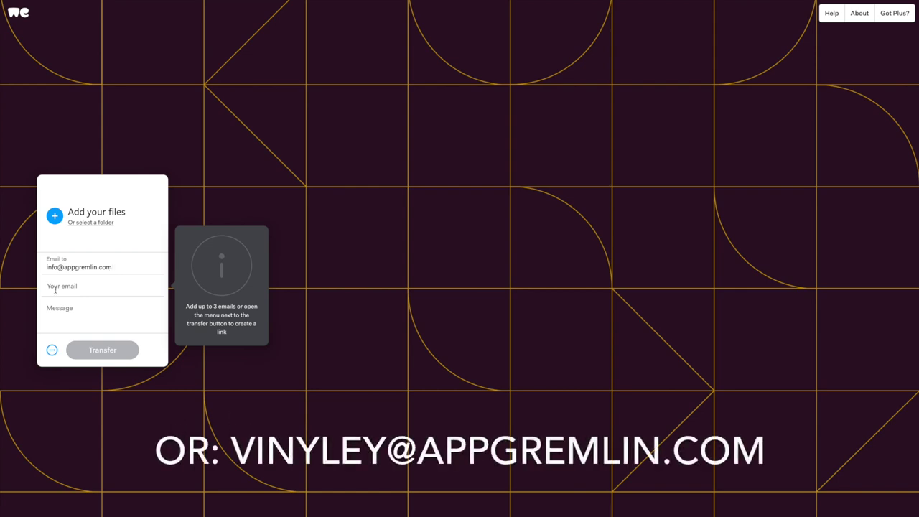
left_click(54, 286)
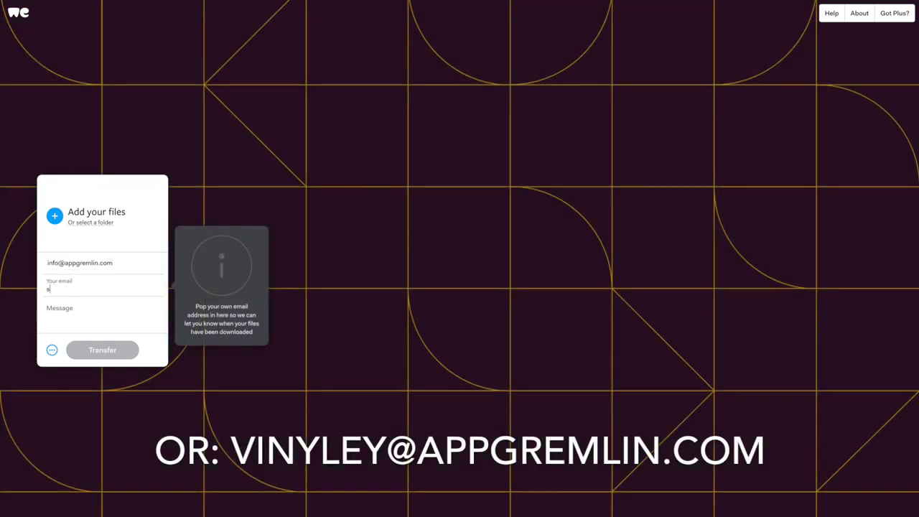
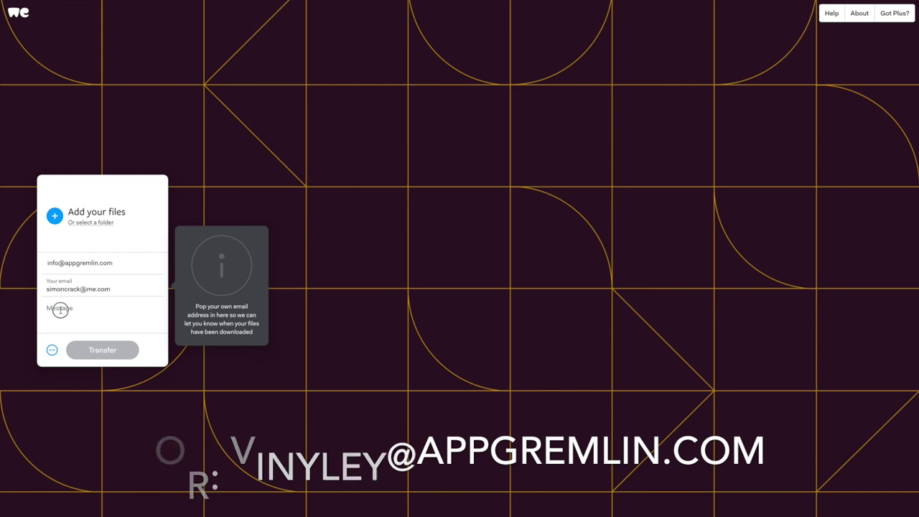
left_click(60, 311)
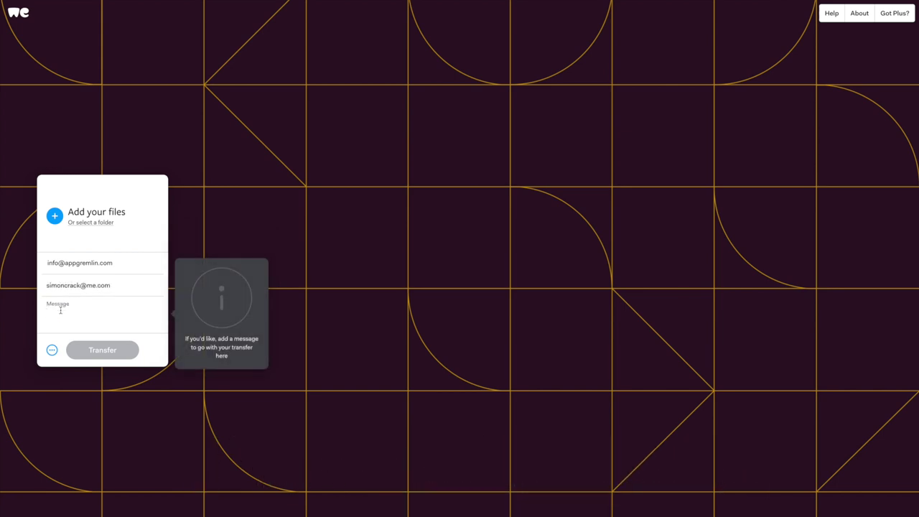
type("Files for my Custom Vinyl")
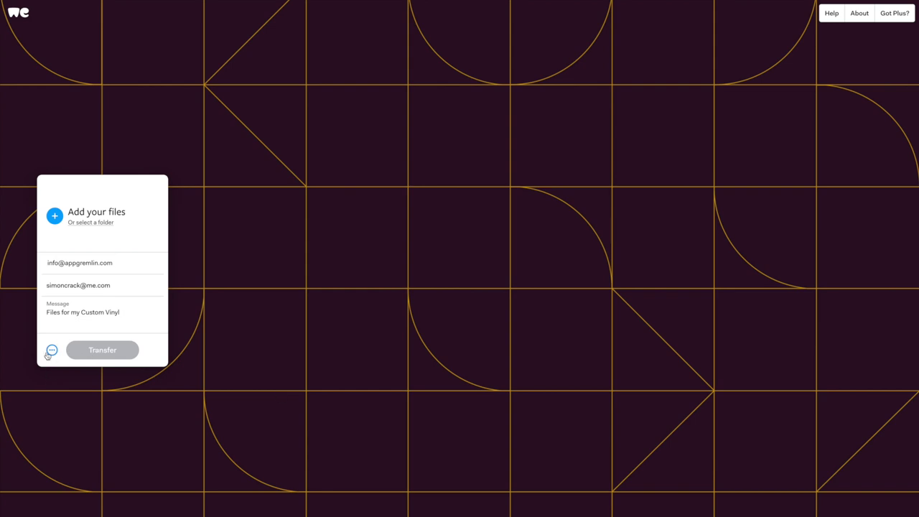
left_click(119, 407)
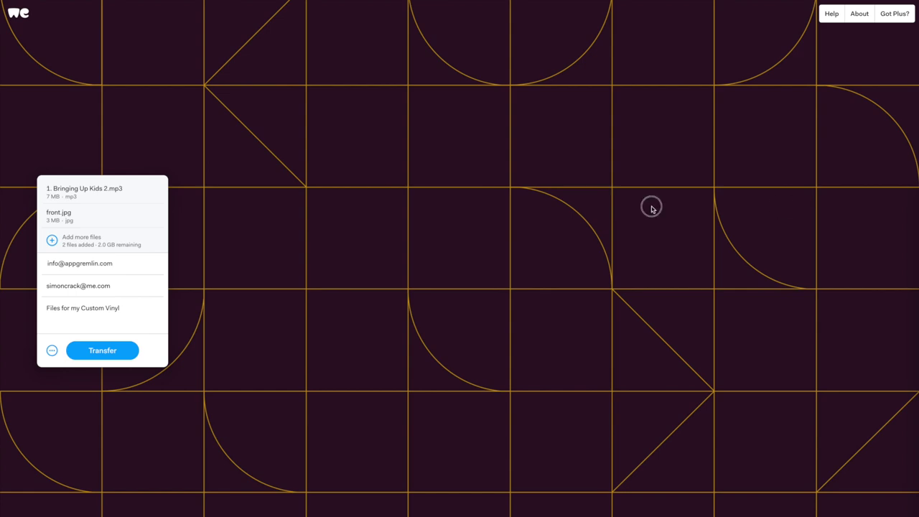
Step: Add back.jpg to the files and transfer all three files to the recipient
left_click_drag(650, 205, 397, 248)
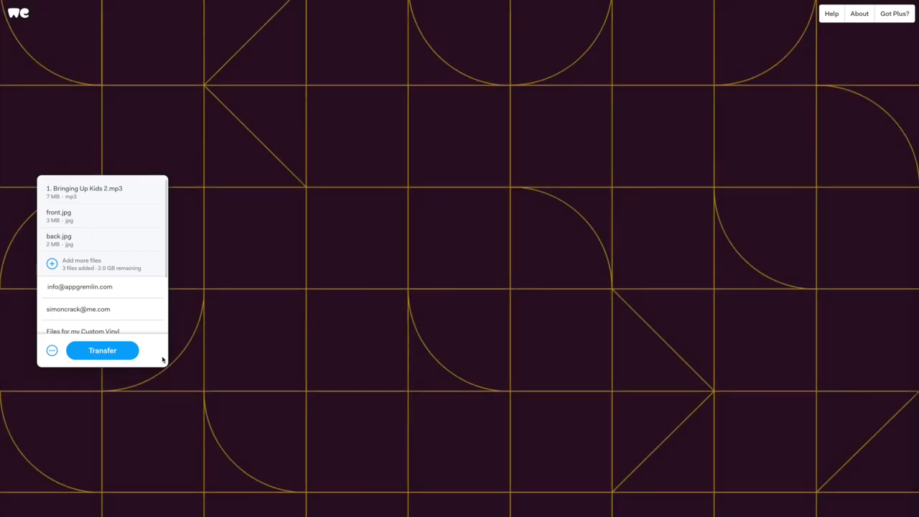
left_click(104, 353)
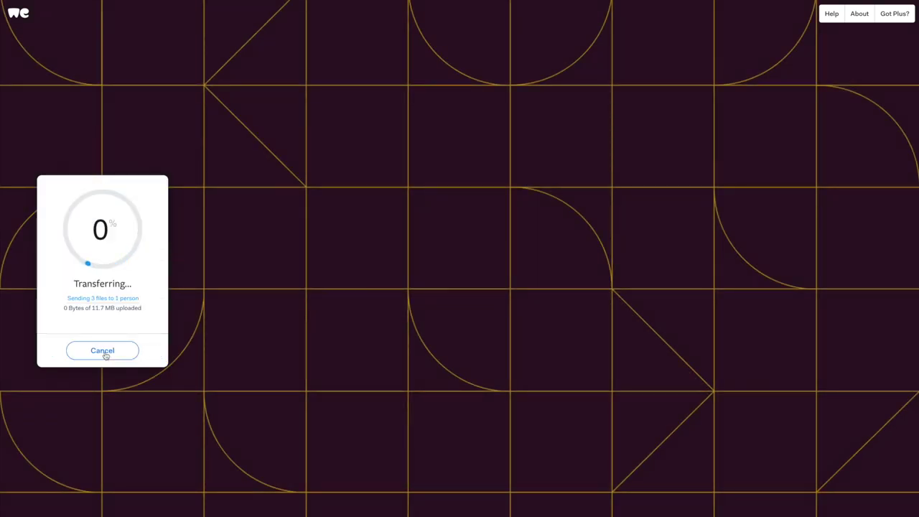